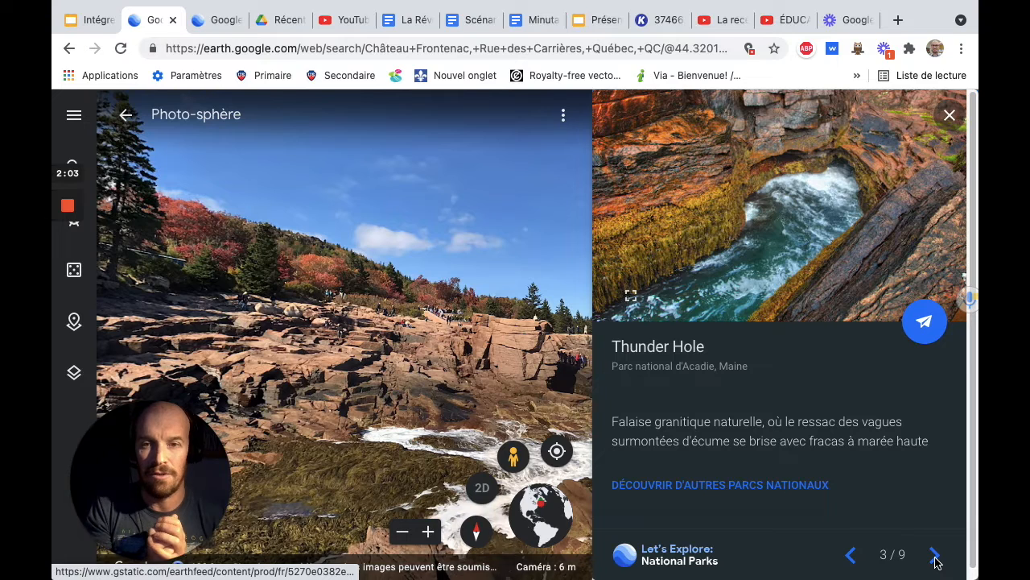
# Step: Advance the Acadia National Park tour to Otter Cliff and fly to its location
pyautogui.click(935, 557)
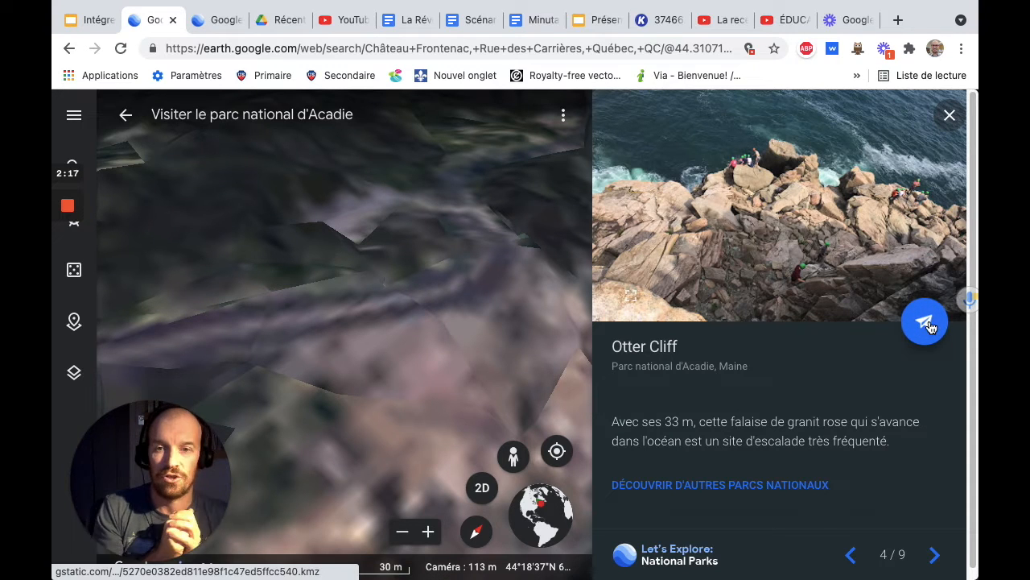
pyautogui.click(926, 322)
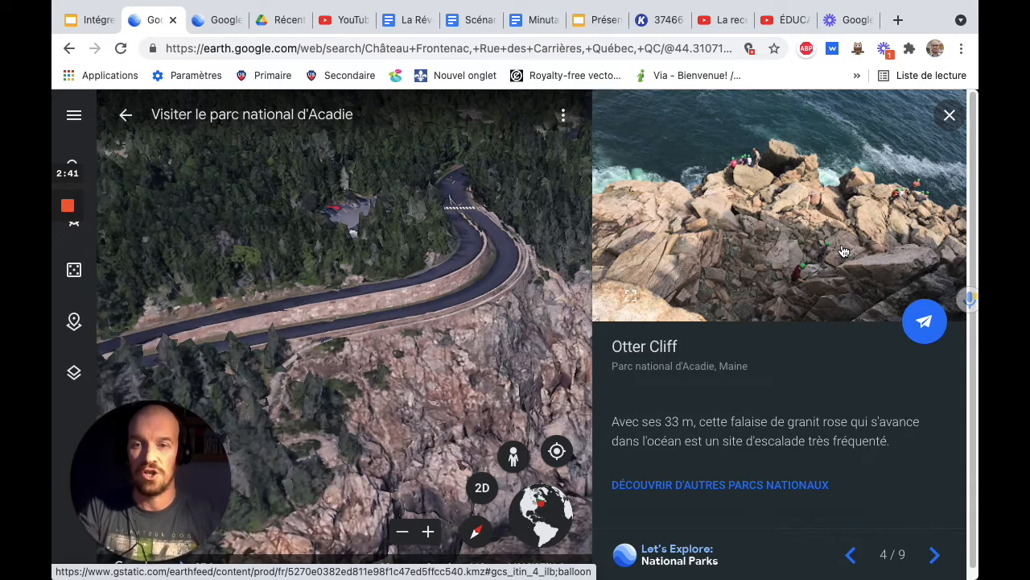
# Step: Switch to the "Exemple" project and rename it as "Montréal la métropole"
pyautogui.click(226, 22)
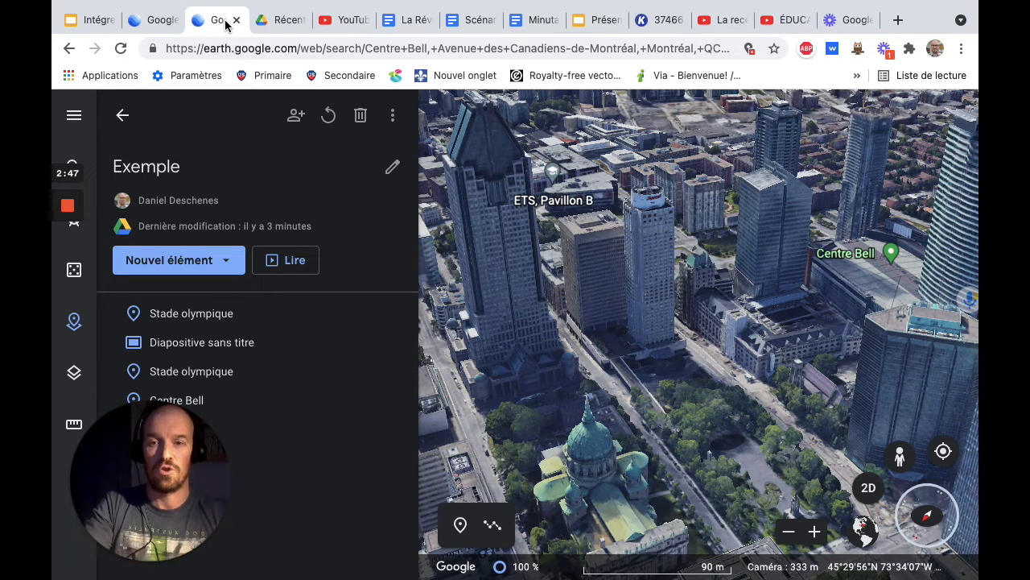
pyautogui.moveTo(192, 457); pyautogui.dragTo(384, 475)
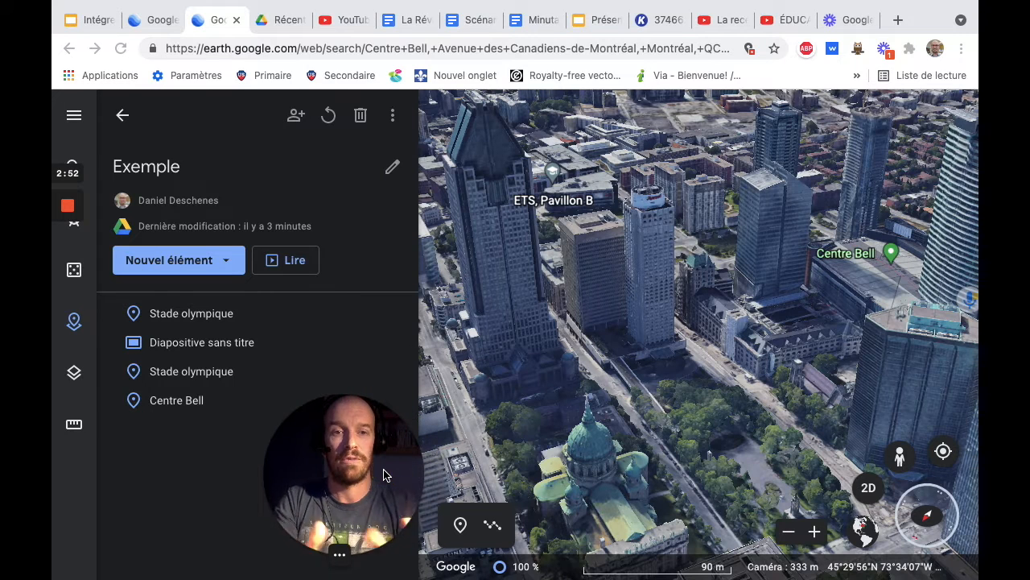
pyautogui.click(392, 169)
pyautogui.click(392, 167)
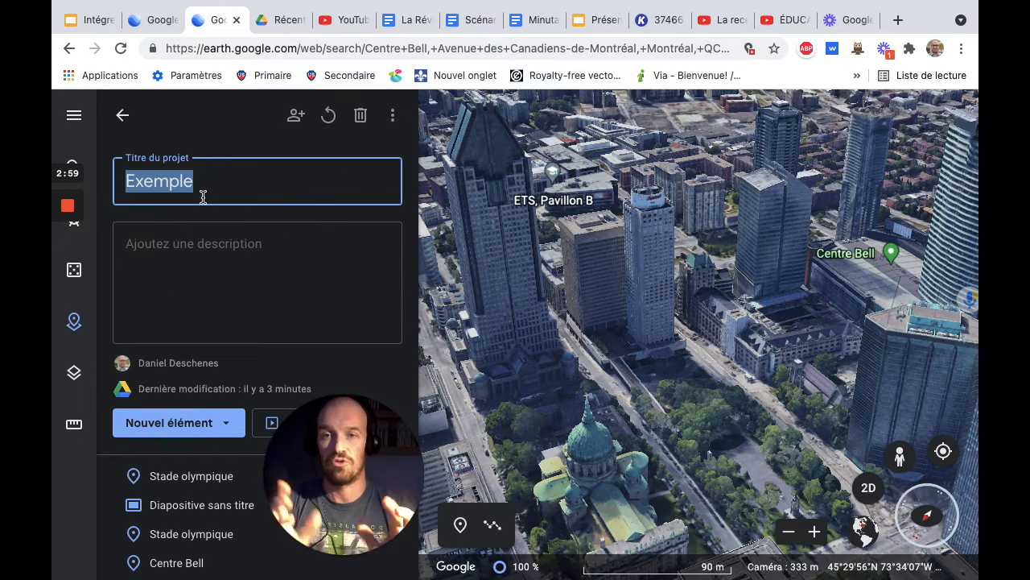
pyautogui.press('BackSpace')
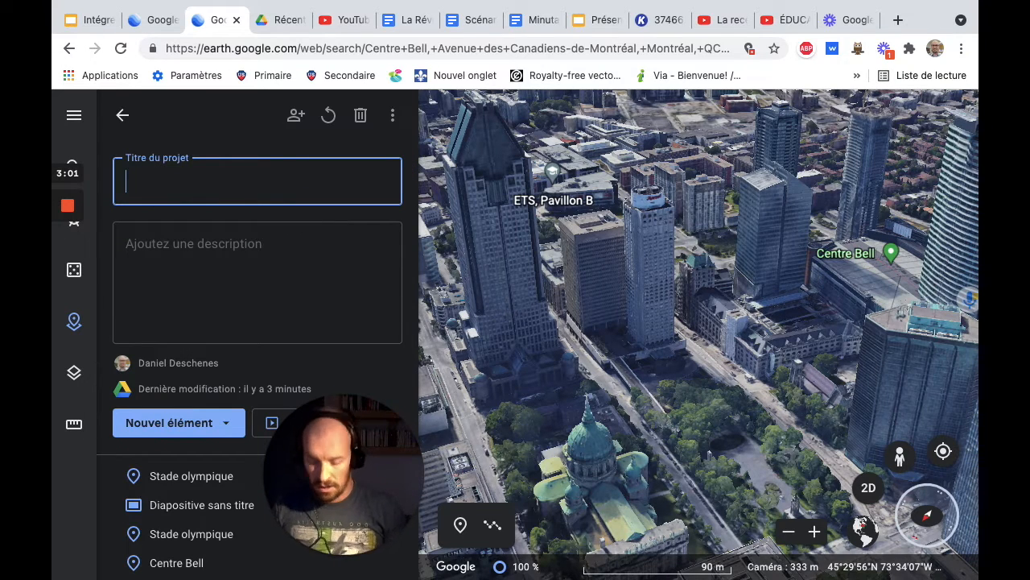
pyautogui.write('MOn')
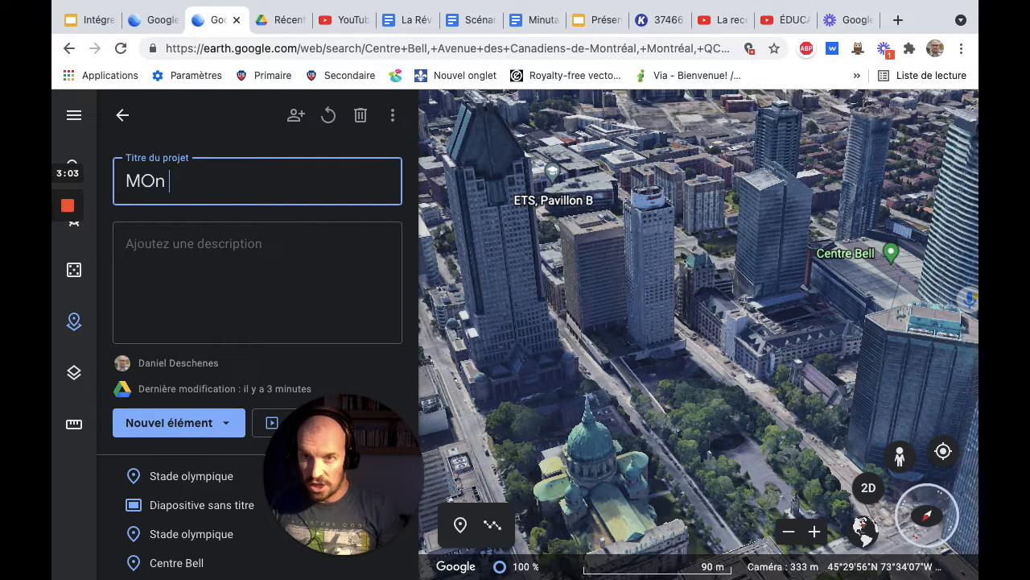
pyautogui.write('Pour')
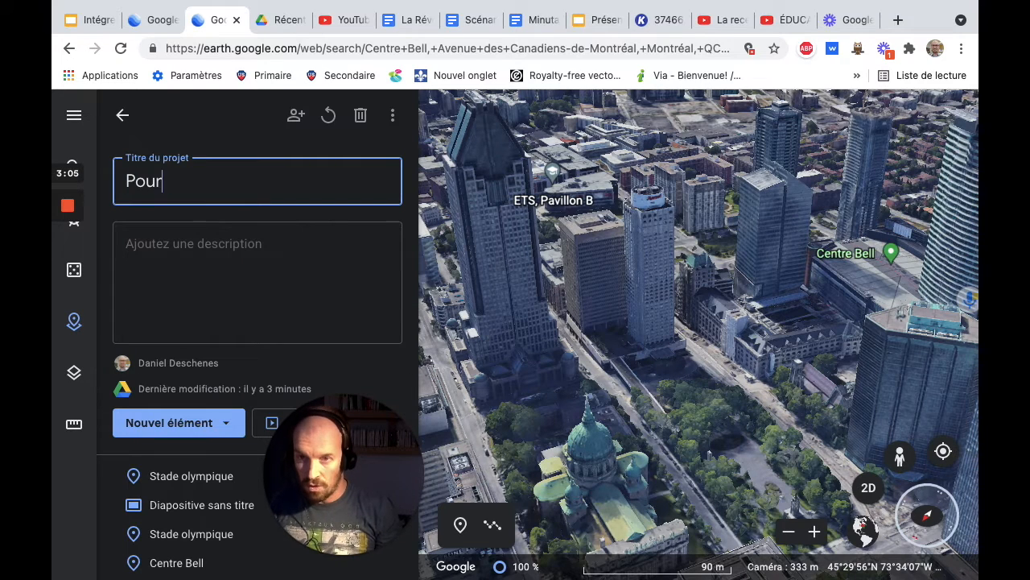
pyautogui.press('BackSpace')
pyautogui.write('Montréal l')
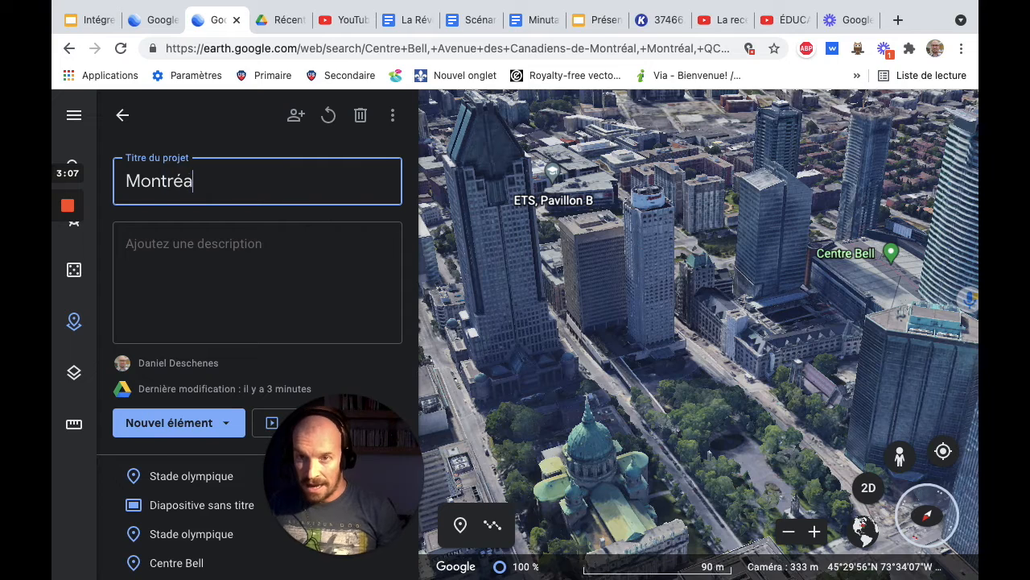
pyautogui.press('BackSpace')
pyautogui.press('BackSpace')
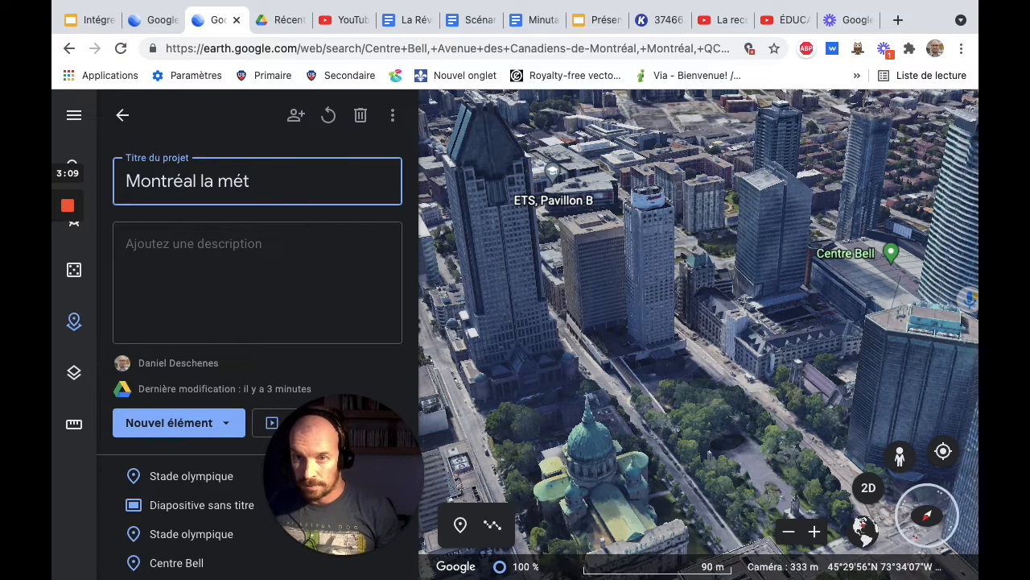
pyautogui.write('tropole')
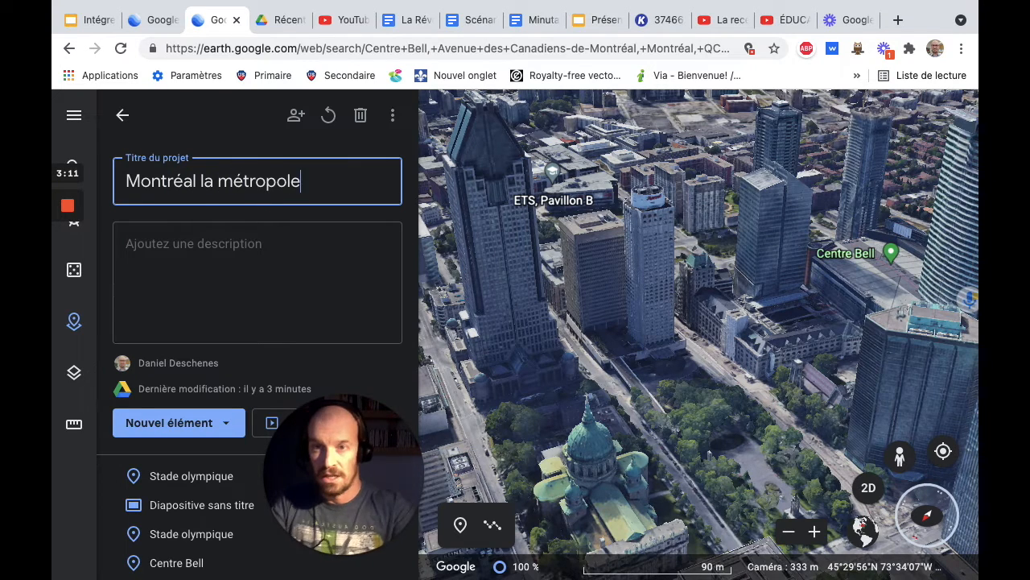
pyautogui.click(168, 254)
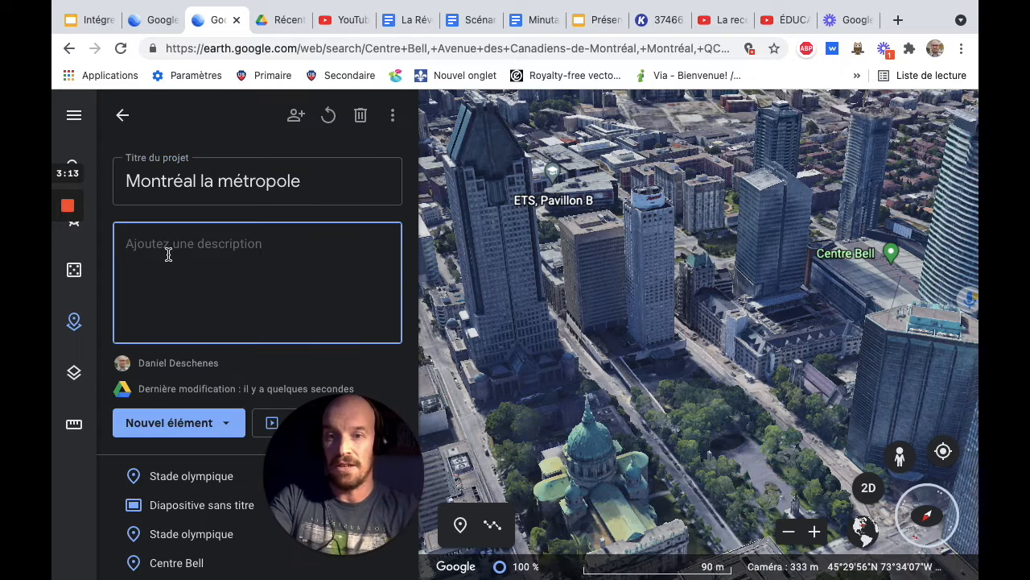
# Step: Find Centre Bell through the recent place searches and add it to the project as a new element
pyautogui.click(227, 431)
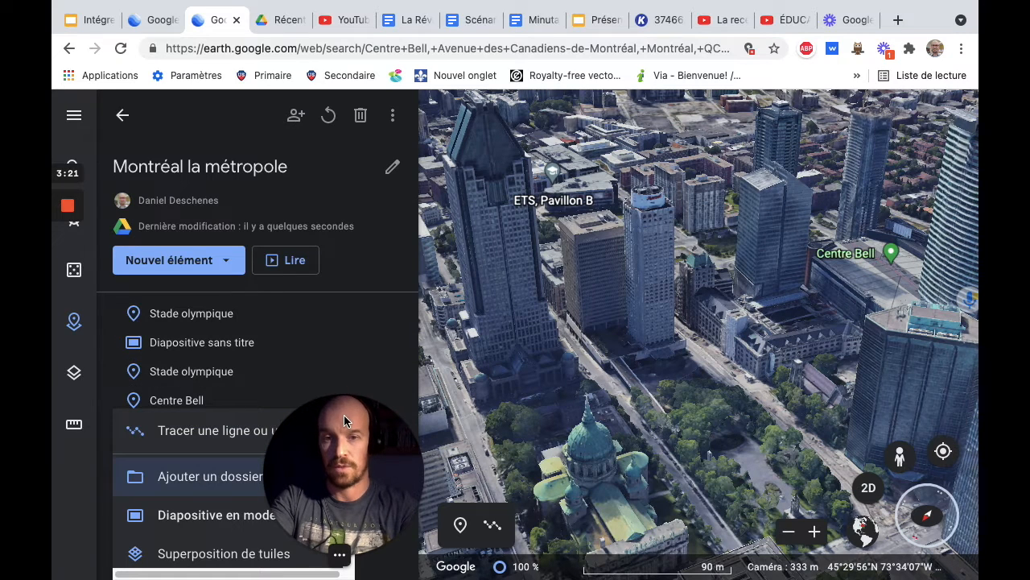
pyautogui.click(382, 421)
pyautogui.moveTo(494, 432); pyautogui.dragTo(612, 433)
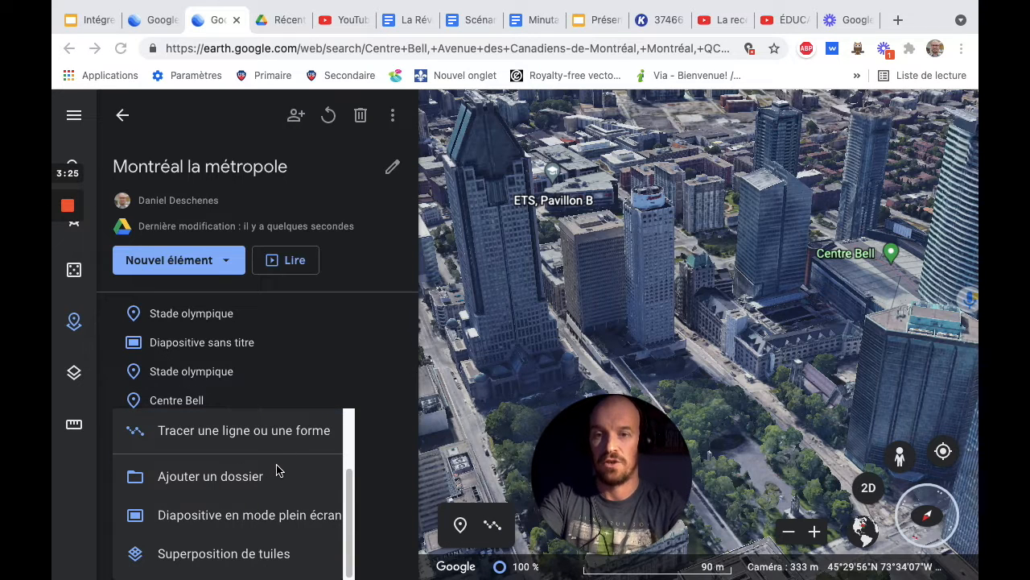
pyautogui.scroll(1, 276, 470)
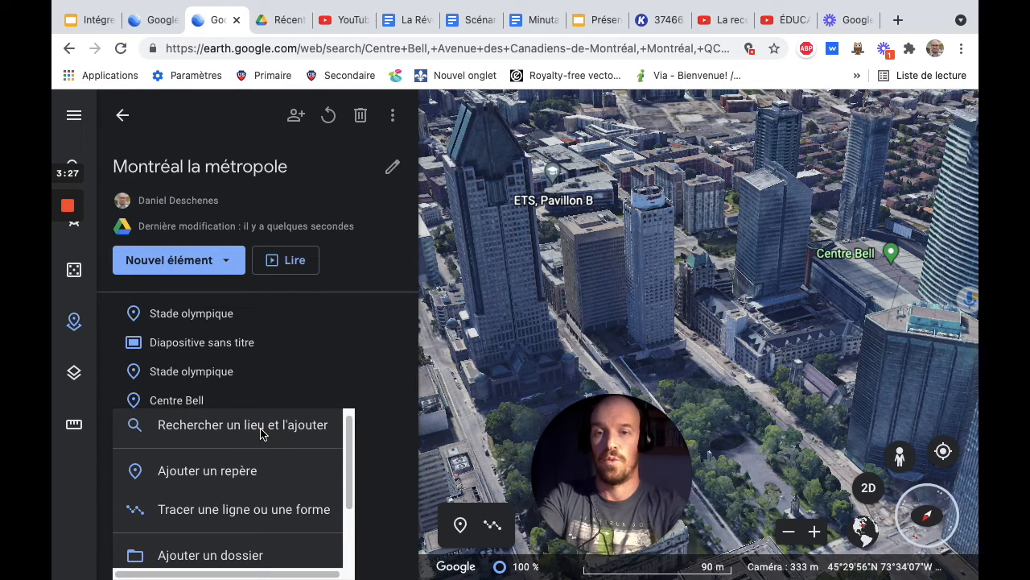
pyautogui.click(230, 427)
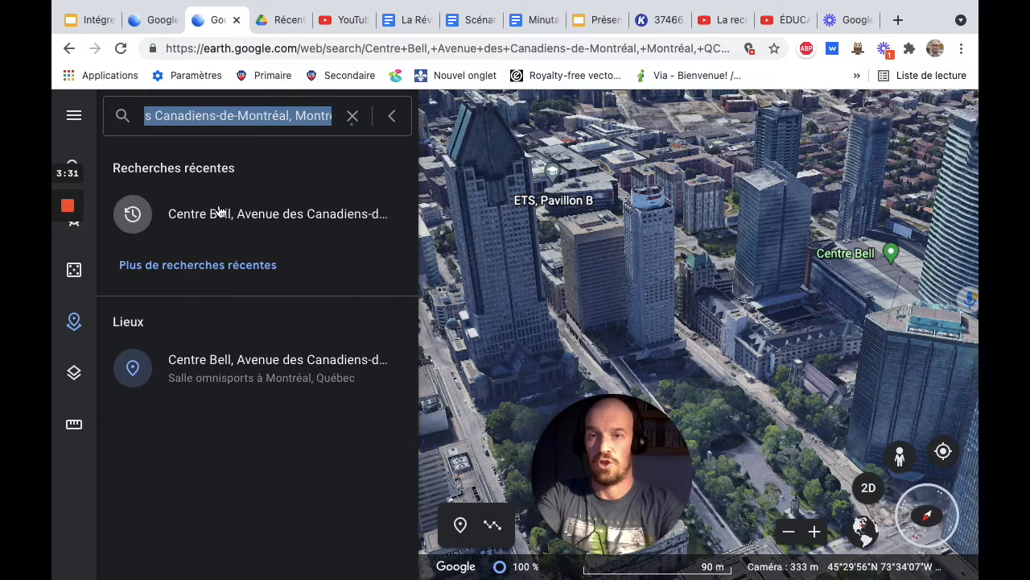
pyautogui.click(221, 218)
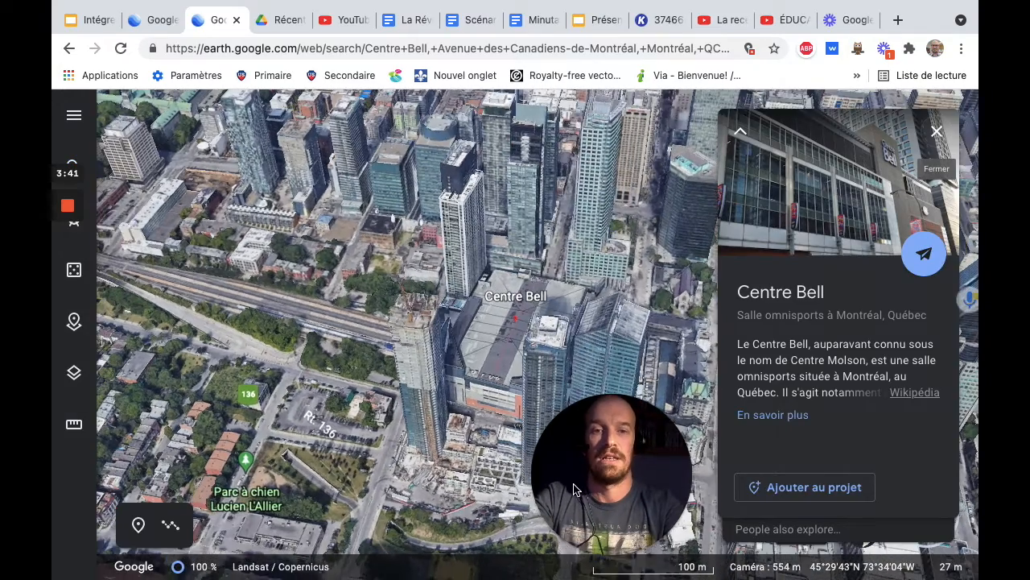
pyautogui.moveTo(573, 489); pyautogui.dragTo(171, 208)
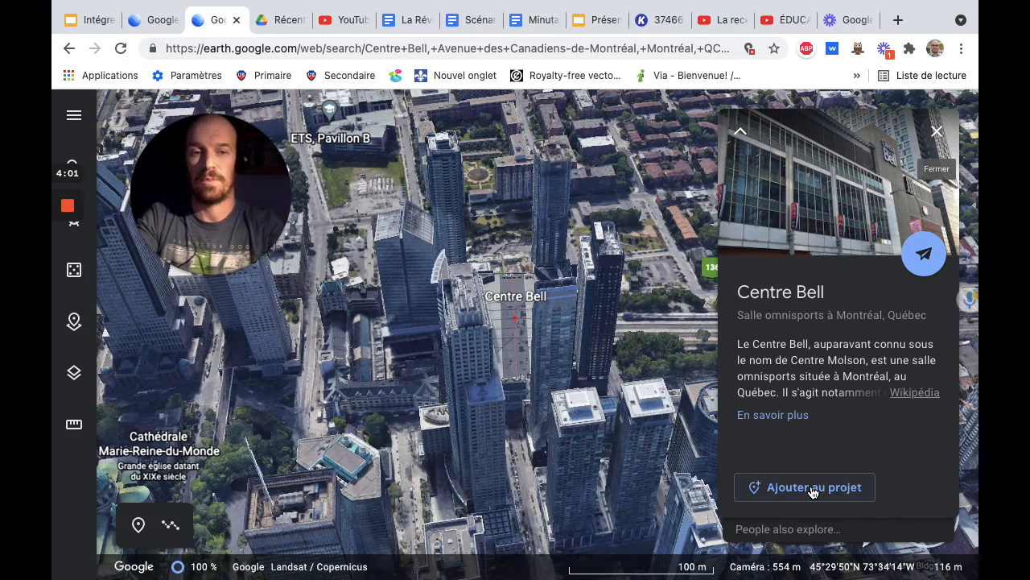
pyautogui.click(813, 491)
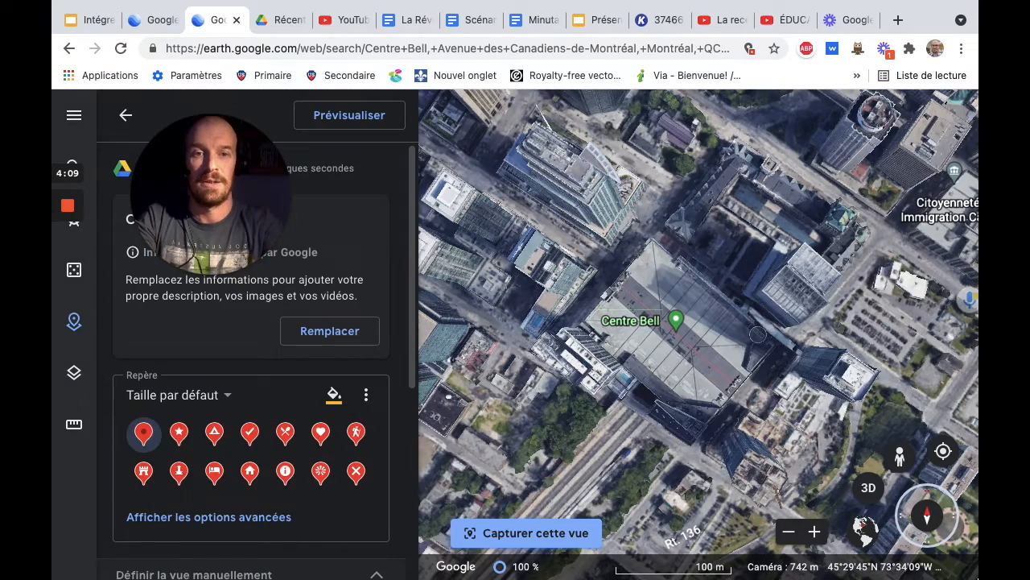
# Step: Orient a tilted 3D view of Centre Bell, capture it as the placemark's view, and return to the project
pyautogui.click(868, 489)
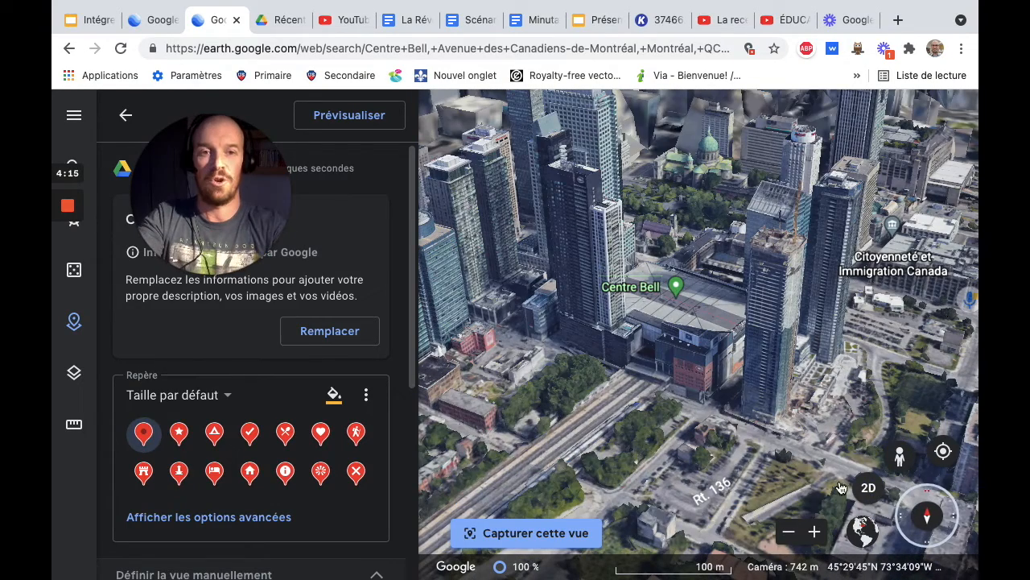
pyautogui.moveTo(927, 525)
pyautogui.mouseDown()
pyautogui.moveTo(939, 524)
pyautogui.moveTo(925, 491)
pyautogui.moveTo(919, 497)
pyautogui.moveTo(951, 498)
pyautogui.moveTo(927, 508)
pyautogui.mouseUp()
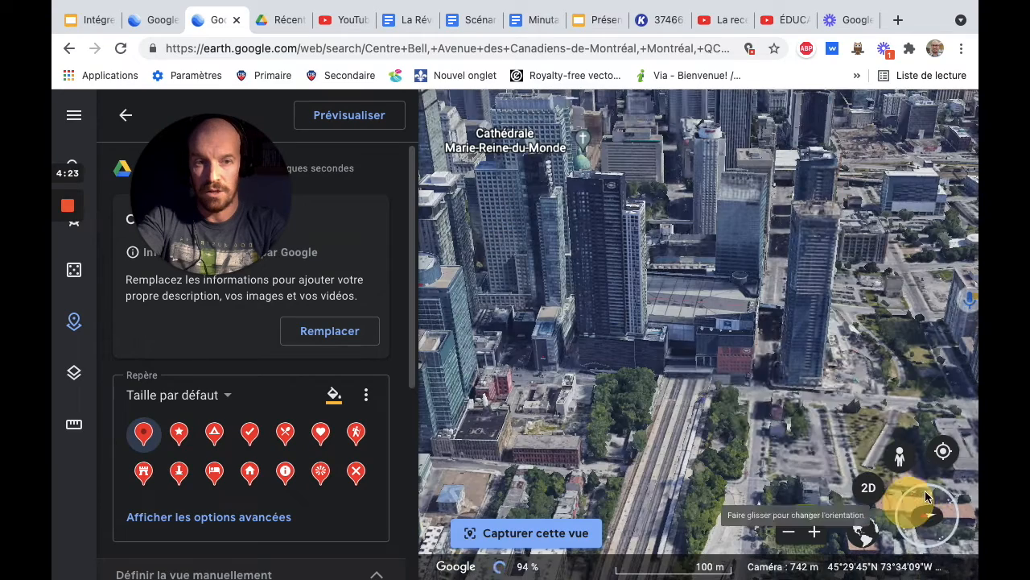
pyautogui.moveTo(942, 524); pyautogui.dragTo(949, 500)
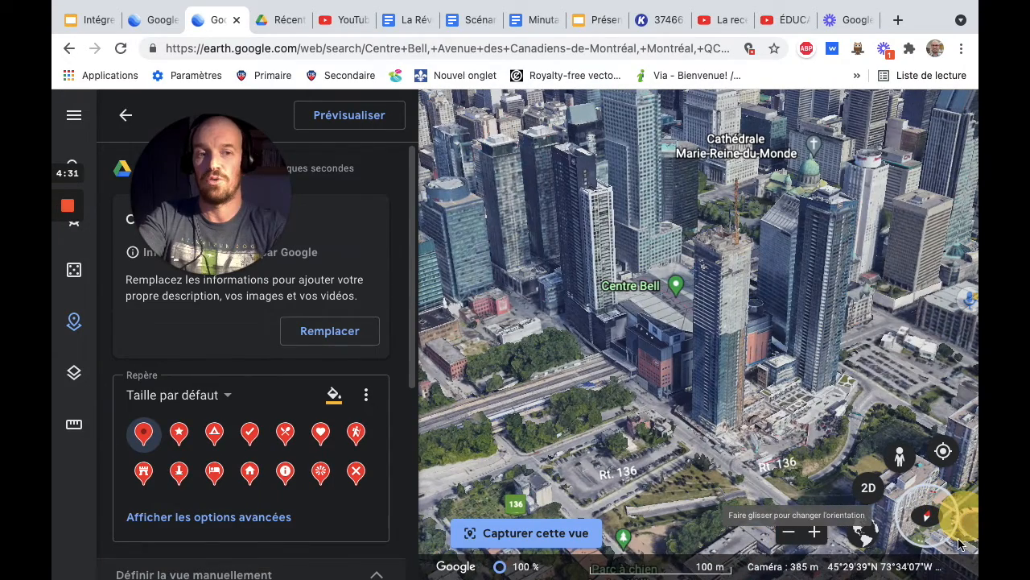
pyautogui.moveTo(958, 544); pyautogui.dragTo(958, 542)
pyautogui.moveTo(943, 499); pyautogui.dragTo(948, 532)
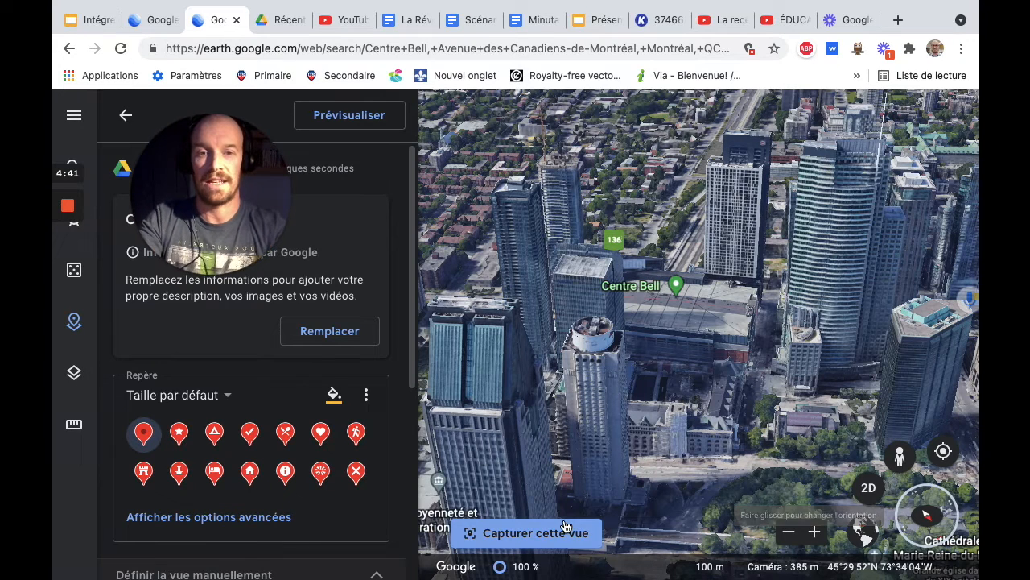
pyautogui.click(529, 535)
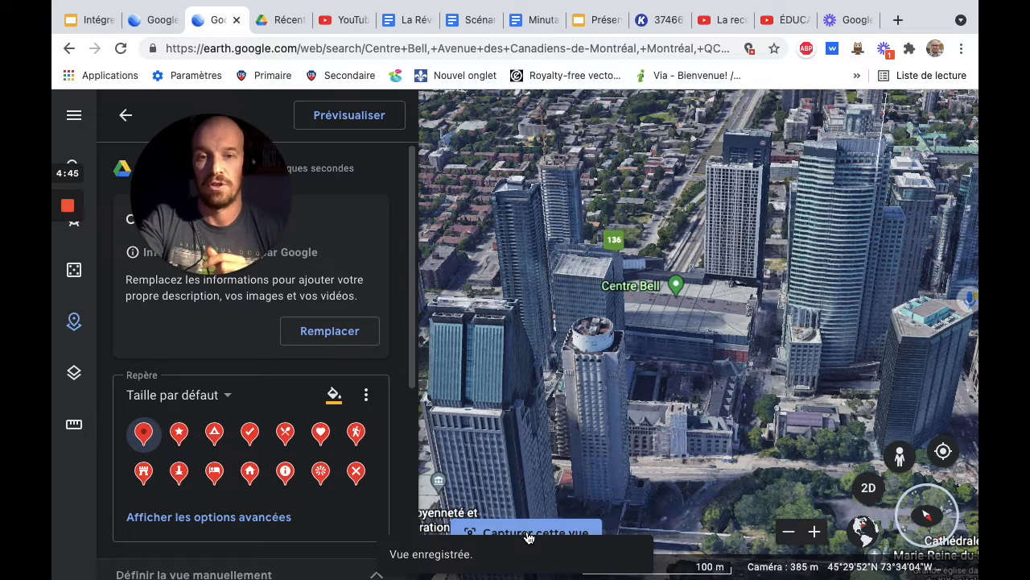
pyautogui.click(126, 118)
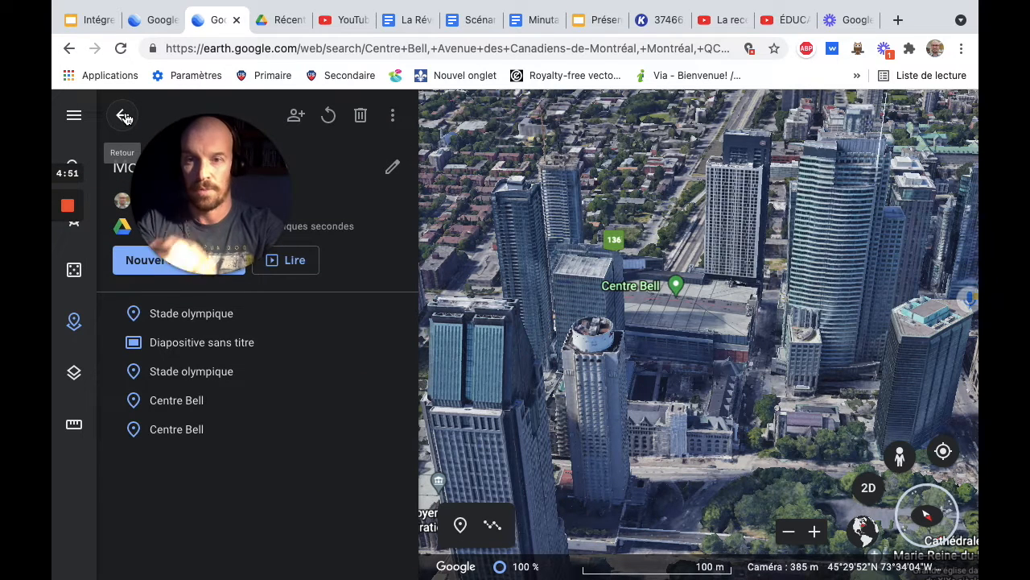
pyautogui.moveTo(199, 401)
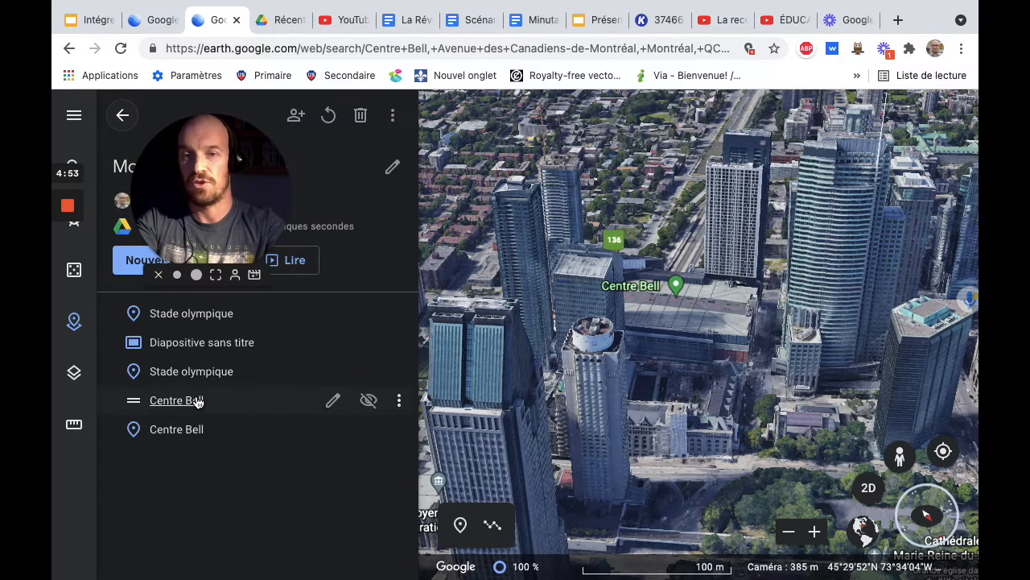
pyautogui.moveTo(233, 184); pyautogui.dragTo(378, 293)
pyautogui.click(615, 425)
pyautogui.moveTo(738, 451); pyautogui.dragTo(780, 440)
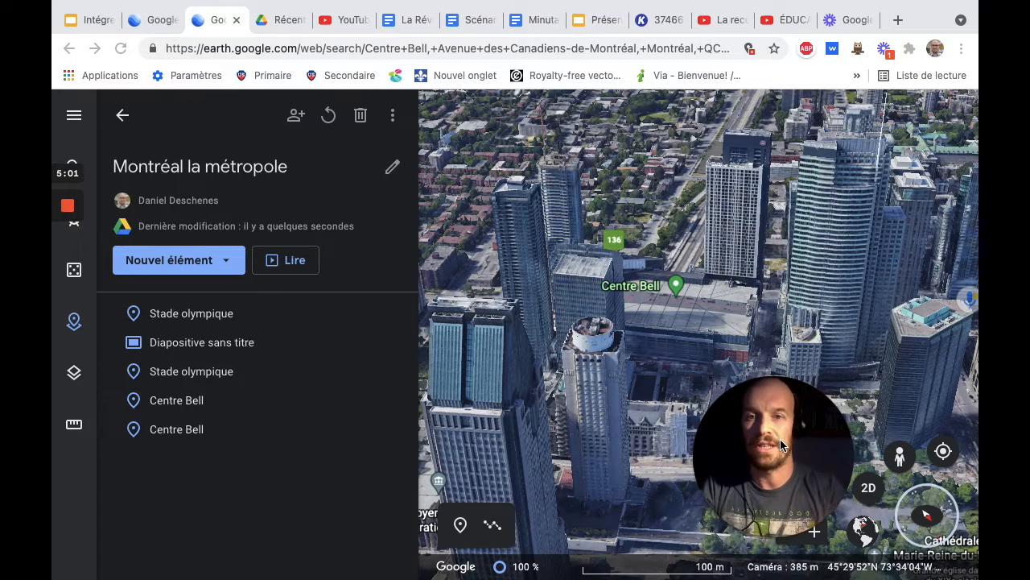
# Step: Play the project presentation from Stade olympique through the last Centre Bell stop, and return to the project's element list
pyautogui.click(291, 265)
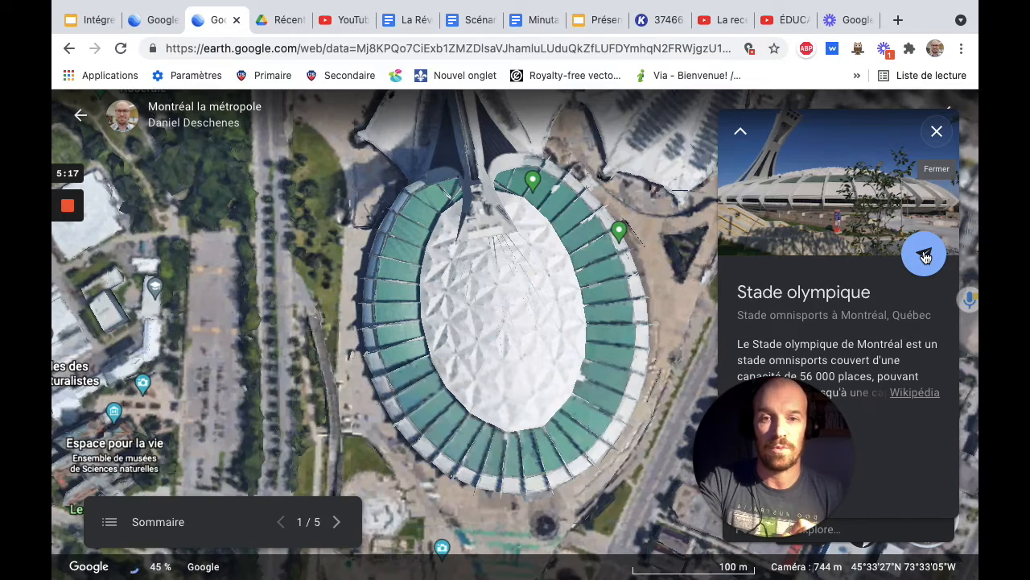
pyautogui.click(925, 256)
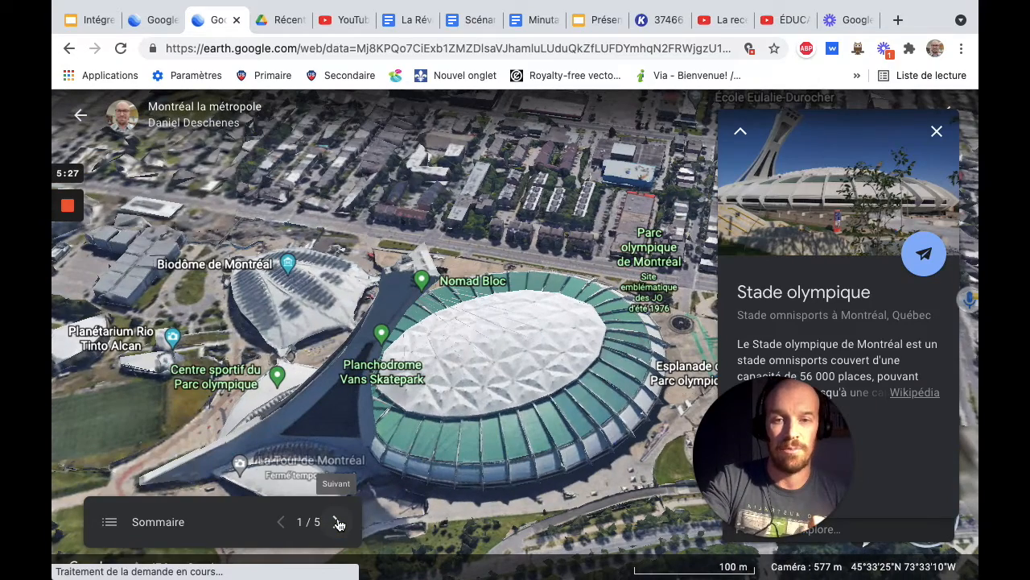
pyautogui.click(338, 523)
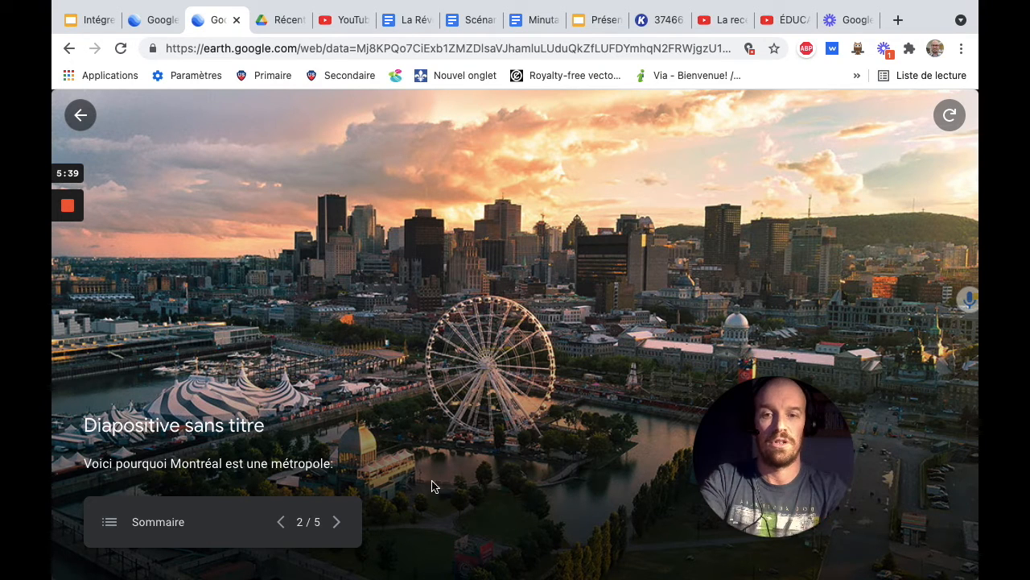
pyautogui.click(337, 525)
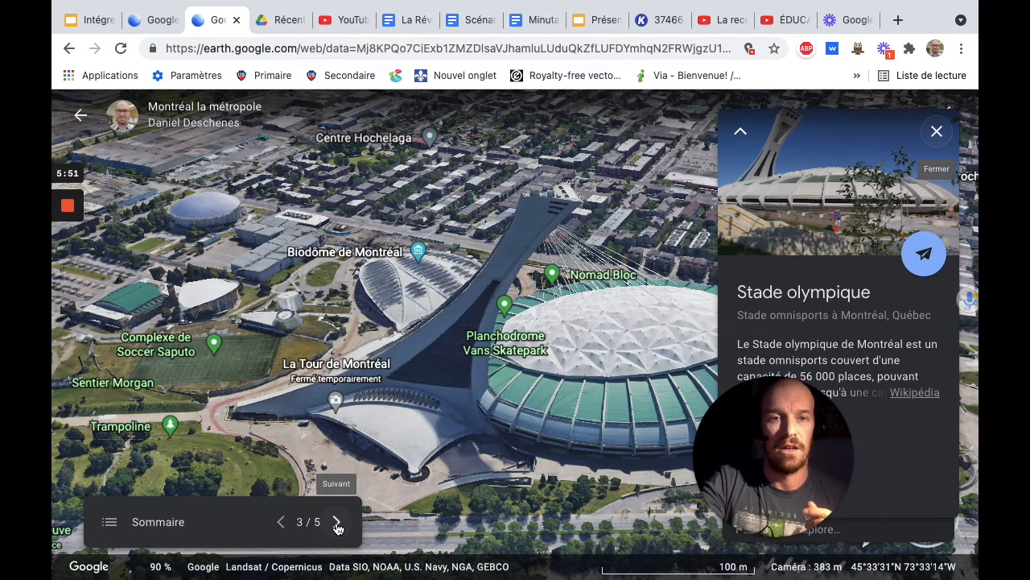
pyautogui.click(337, 524)
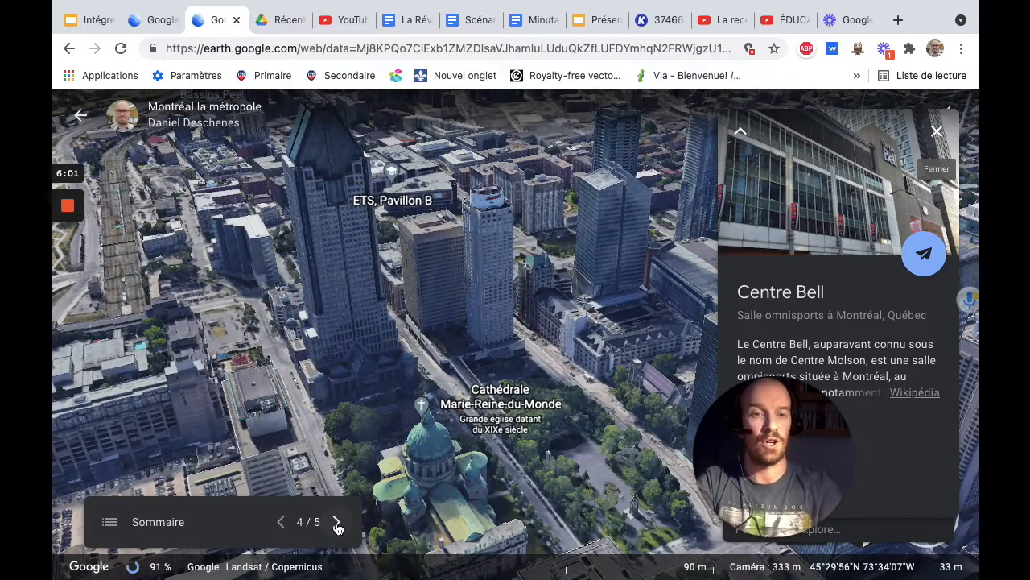
pyautogui.click(337, 525)
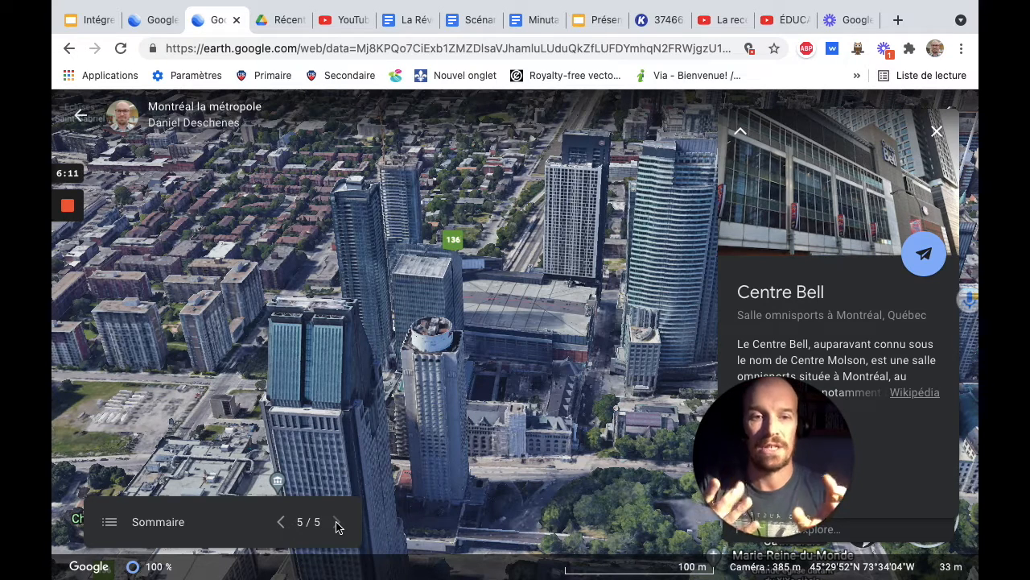
pyautogui.click(81, 120)
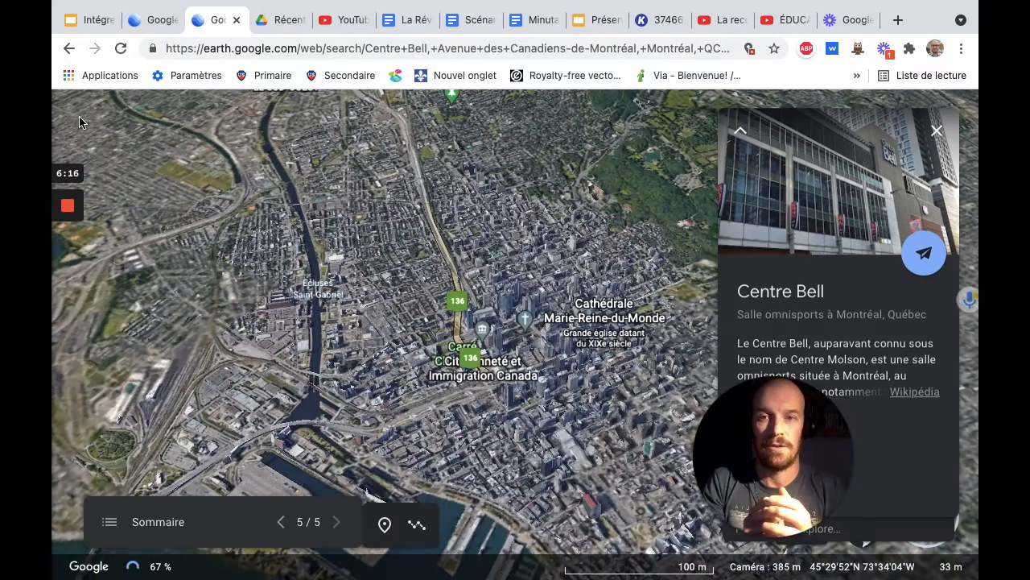
pyautogui.click(79, 120)
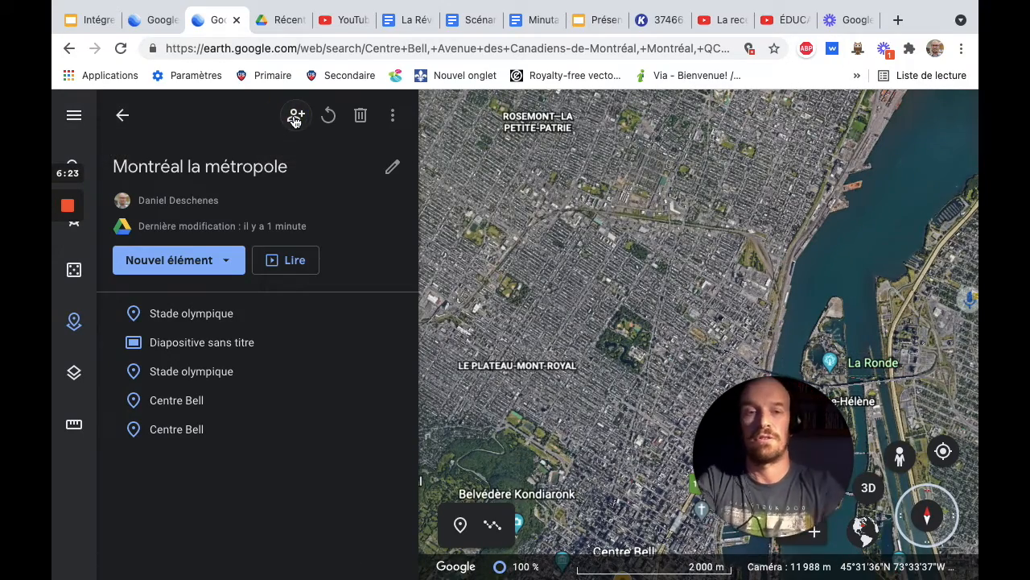
# Step: View the project's sharing options in Google Earth, and switch to Google Drive to examine the sharing actions for the recent "Exemple" file
pyautogui.click(297, 117)
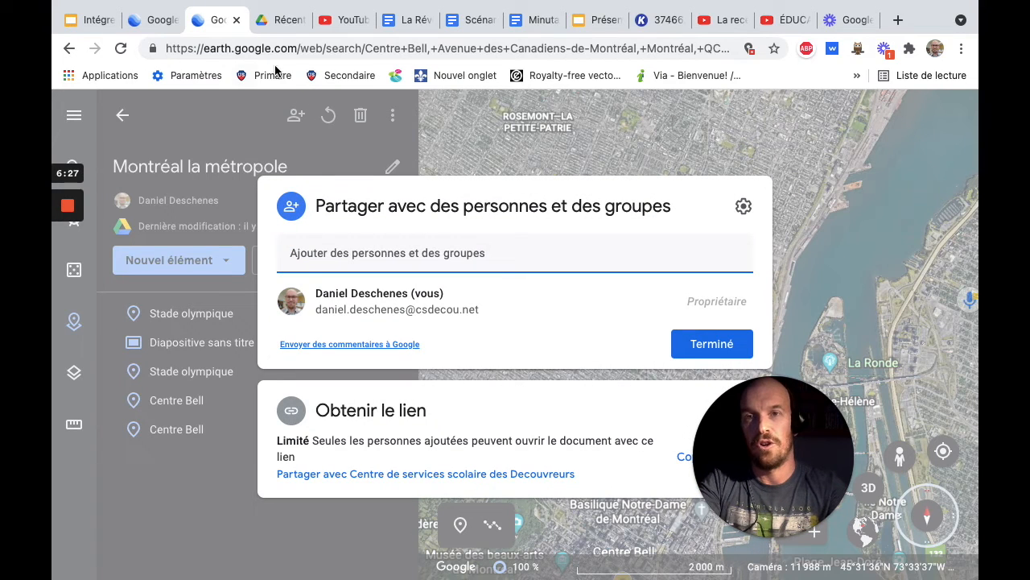
pyautogui.click(283, 22)
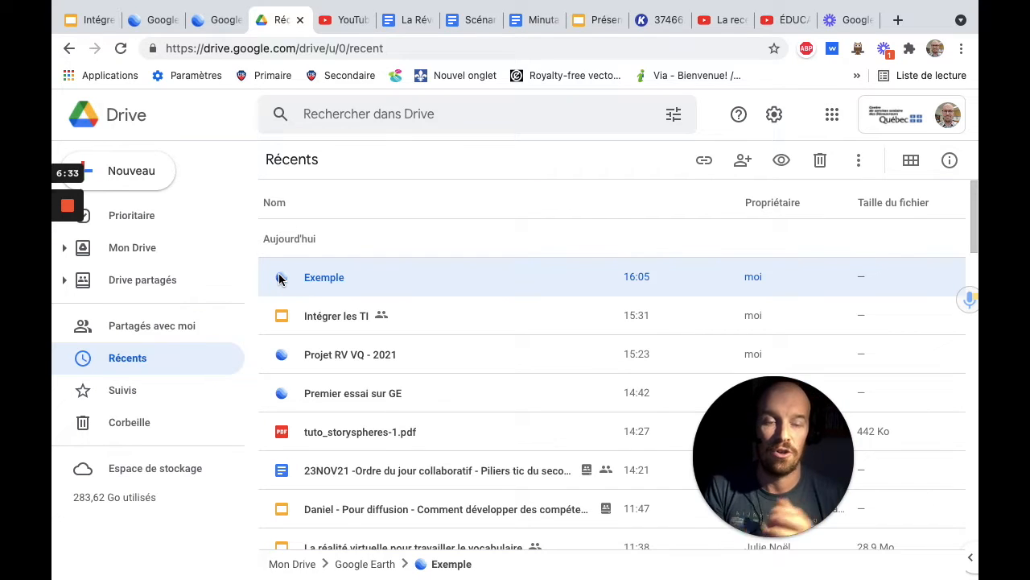
pyautogui.click(382, 276)
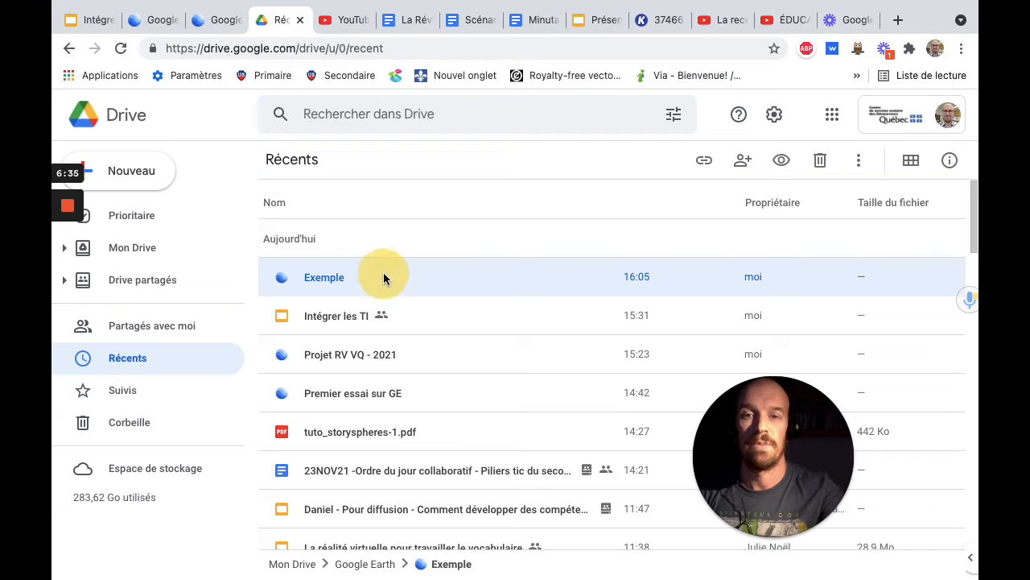
pyautogui.rightClick(396, 279)
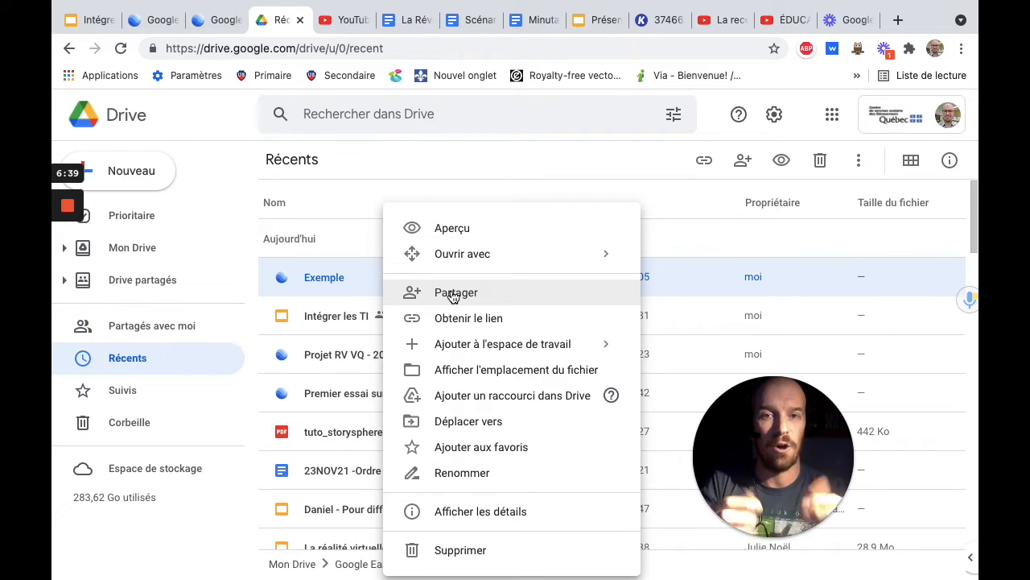
pyautogui.click(589, 162)
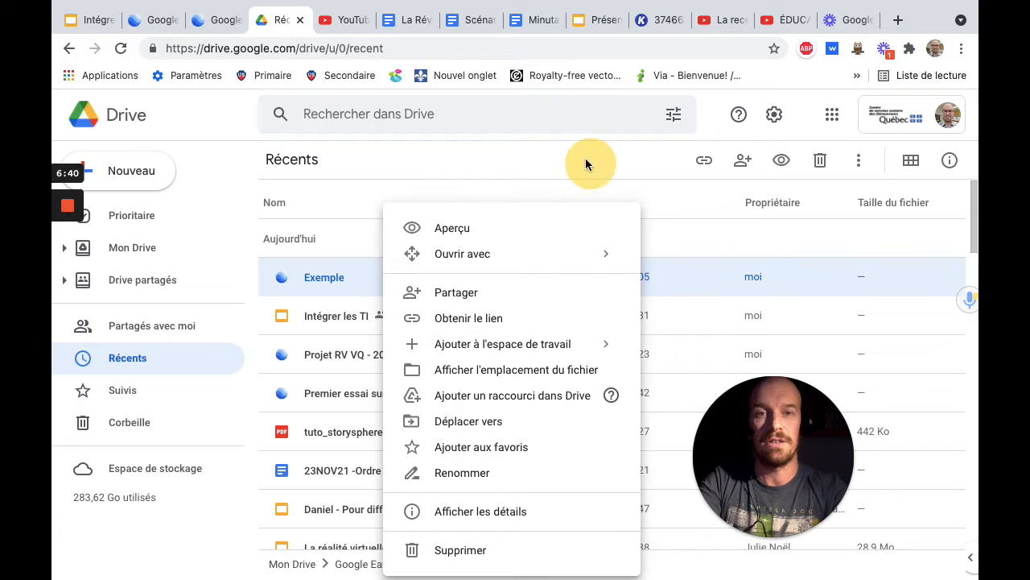
# Step: Switch to the "Intégrer les TI" Google Slides presentation and display its first slide, "Le retour de Google Earth"
pyautogui.click(98, 20)
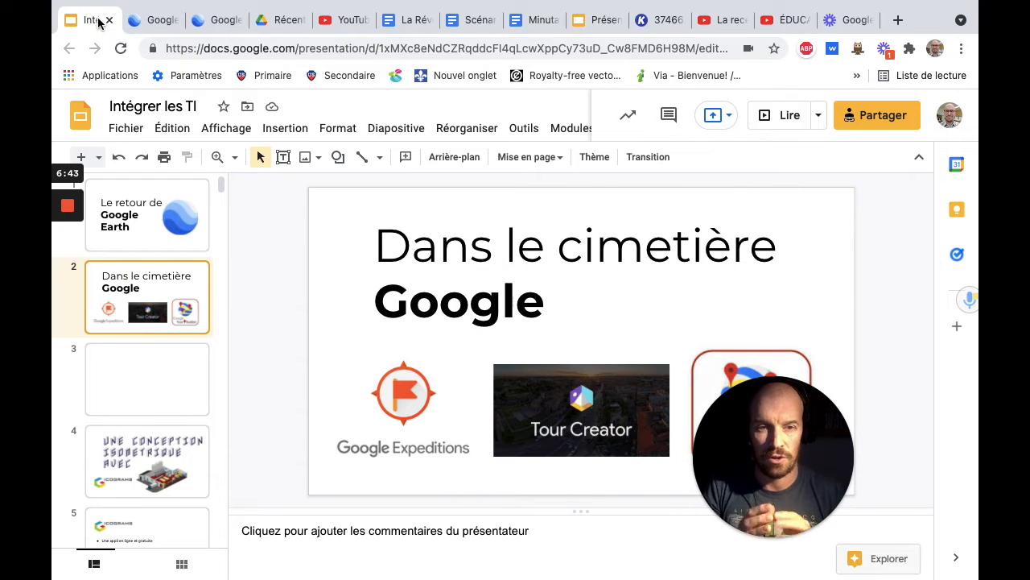
pyautogui.click(129, 211)
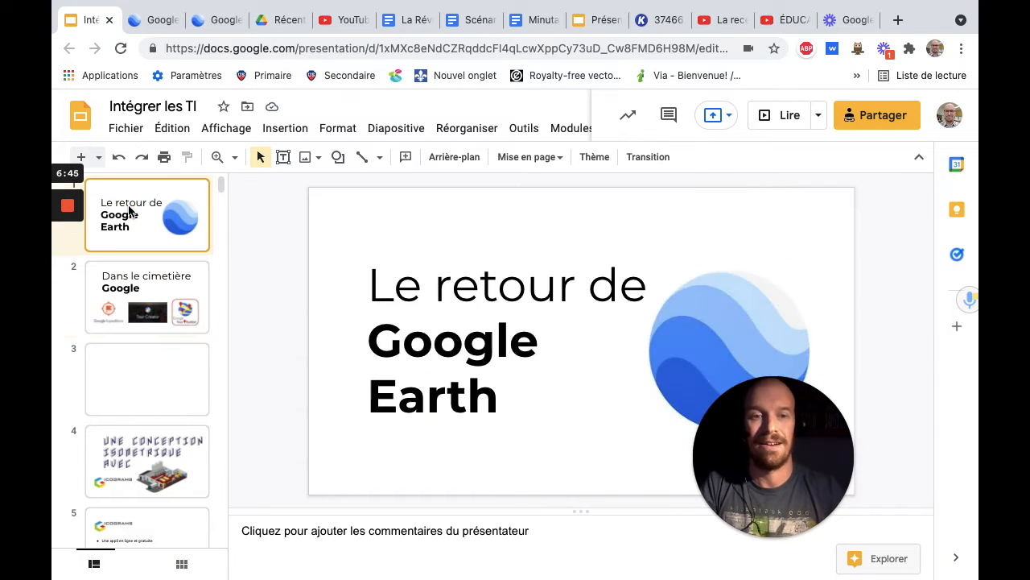